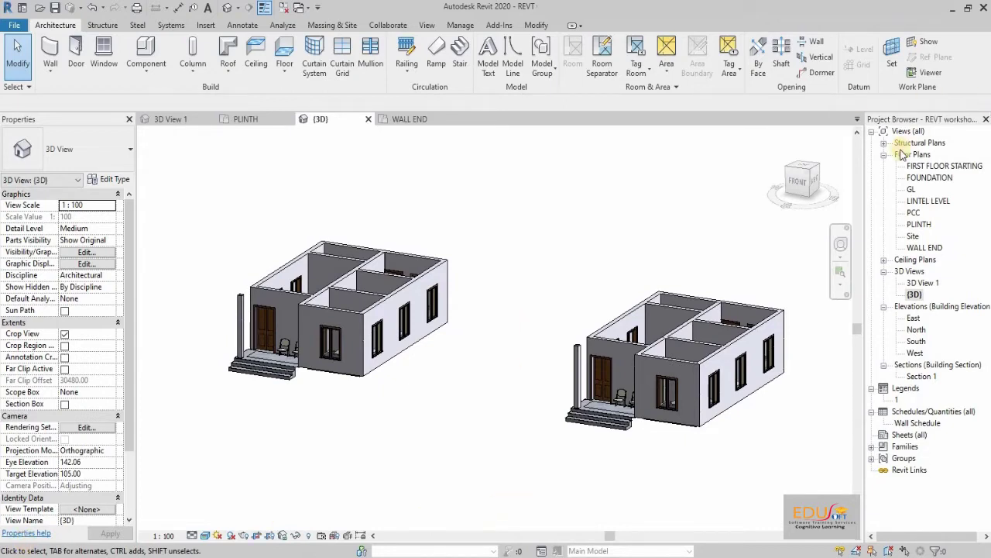
Step: On the WALL END floor plan, start a roof by footprint using the Generic - 400mm basic roof type
left_click(926, 247)
double_click(926, 247)
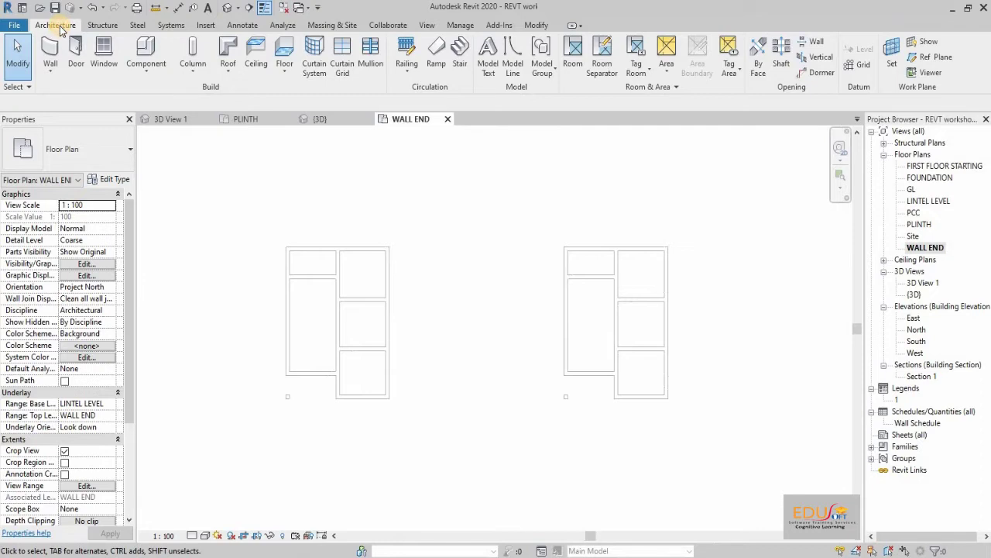
left_click(229, 69)
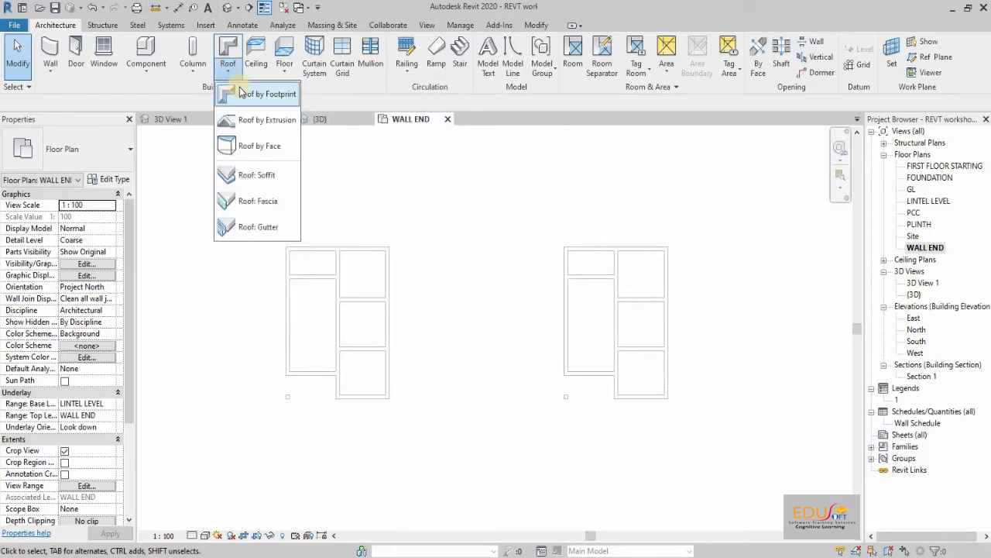
left_click(239, 91)
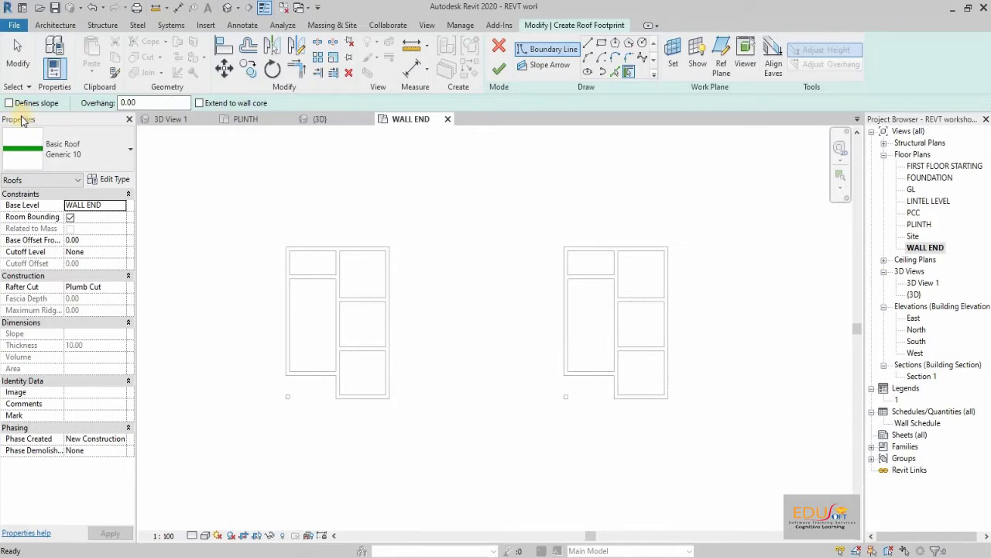
left_click(105, 148)
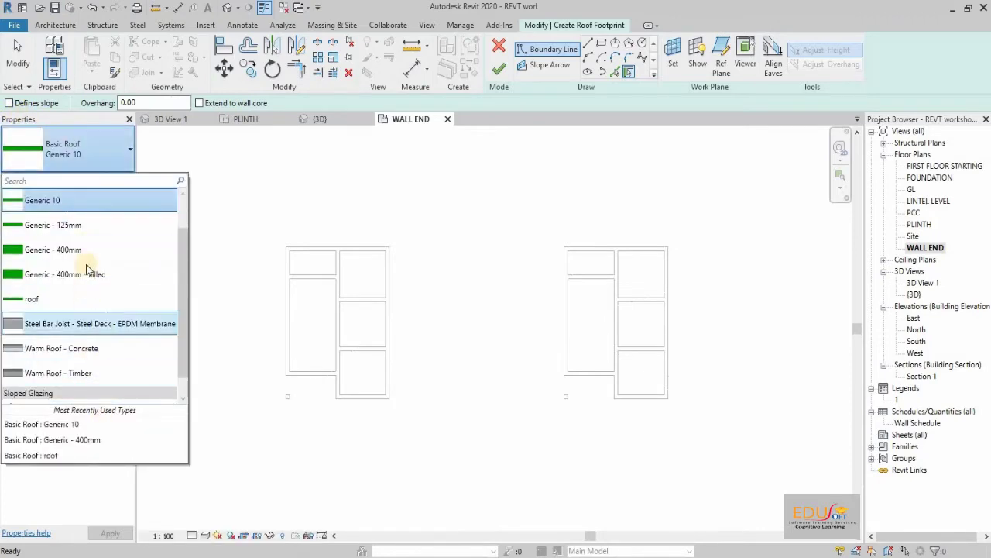
scroll(97, 293, "up", 1)
scroll(97, 293, "down", 1)
scroll(97, 278, "up", 1)
scroll(98, 268, "down", 1)
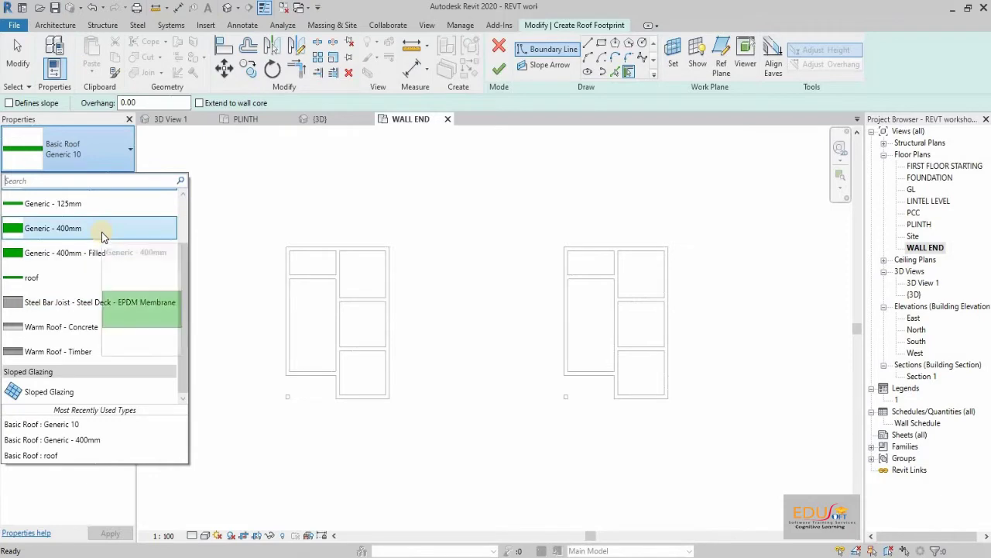
left_click(101, 231)
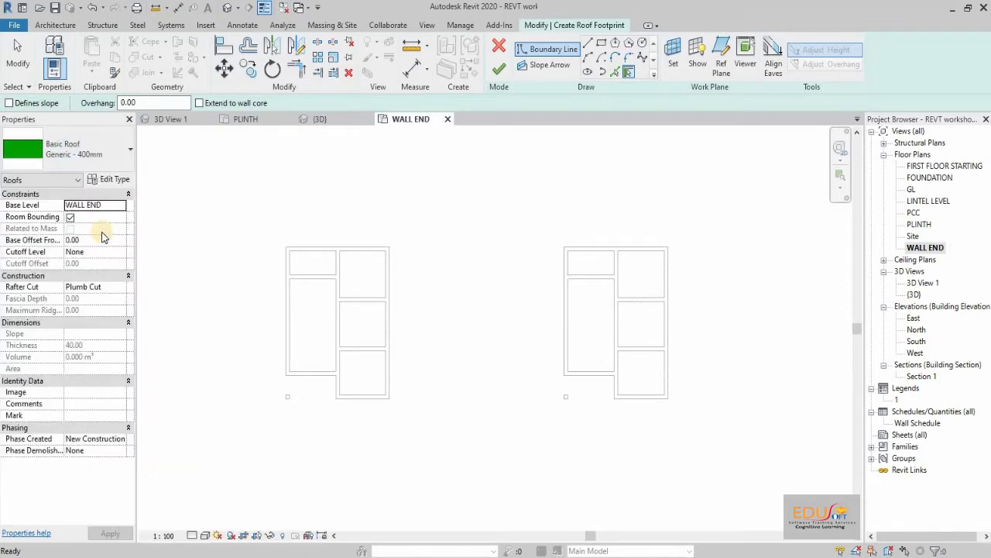
Step: Duplicate the Generic - 400mm roof type under the name Generic - 10
left_click(108, 183)
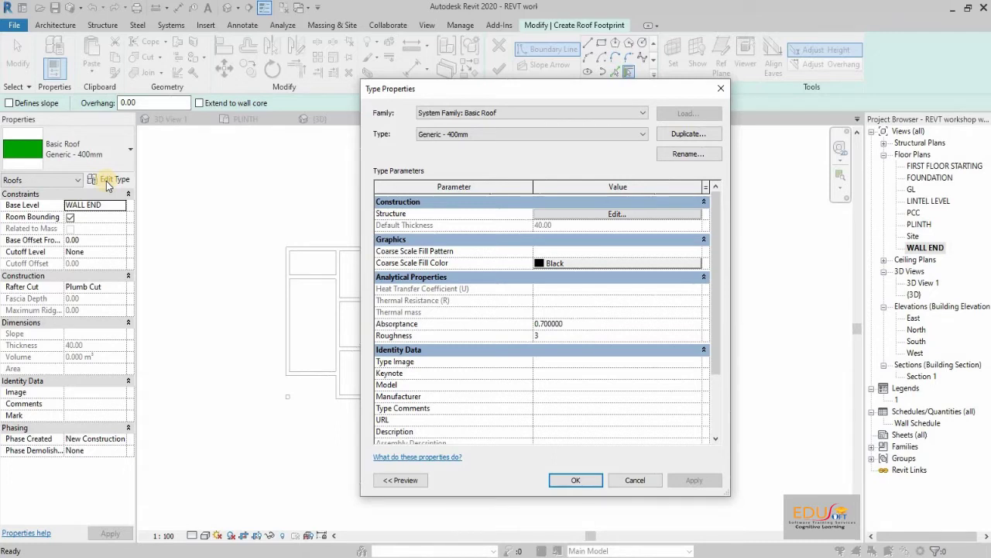
left_click(674, 135)
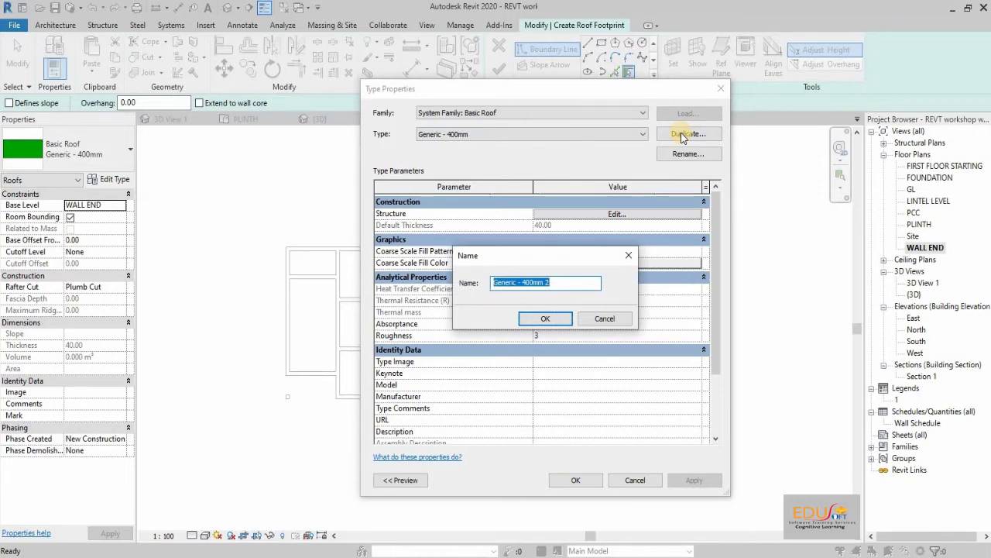
left_click_drag(575, 282, 522, 284)
type("10")
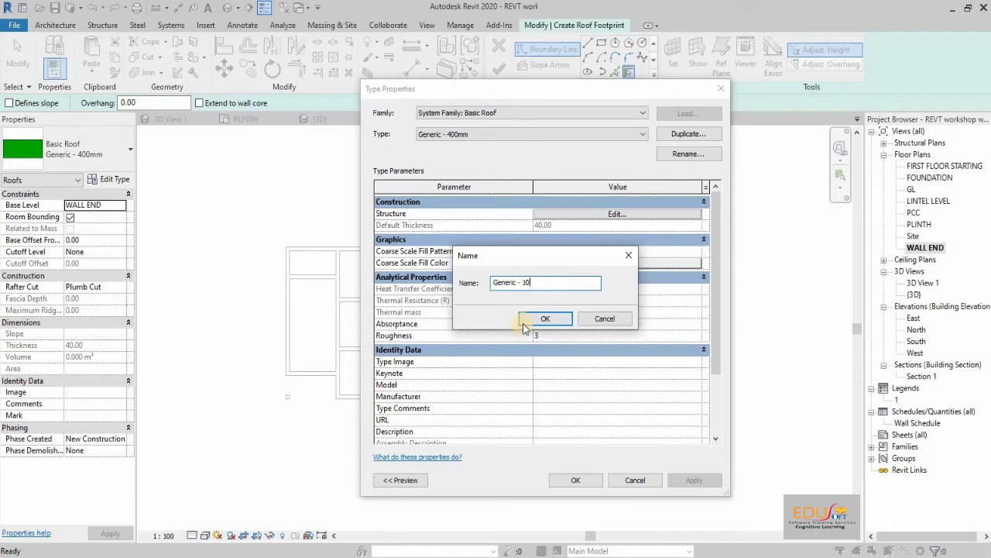
left_click(524, 319)
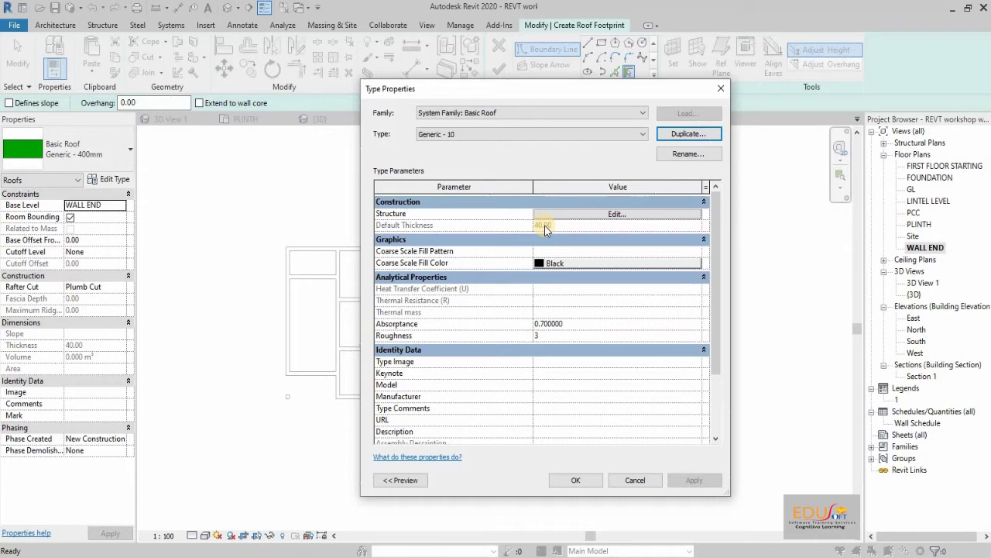
Step: Set the structure layer thickness of the Generic - 10 roof type to 10 and apply the type
left_click(587, 212)
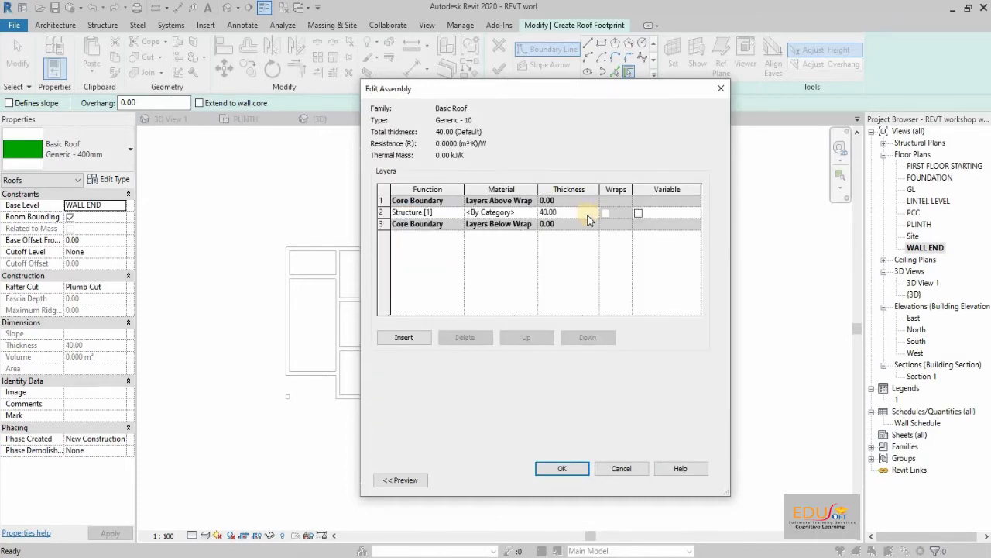
left_click(578, 216)
type("10")
left_click(545, 468)
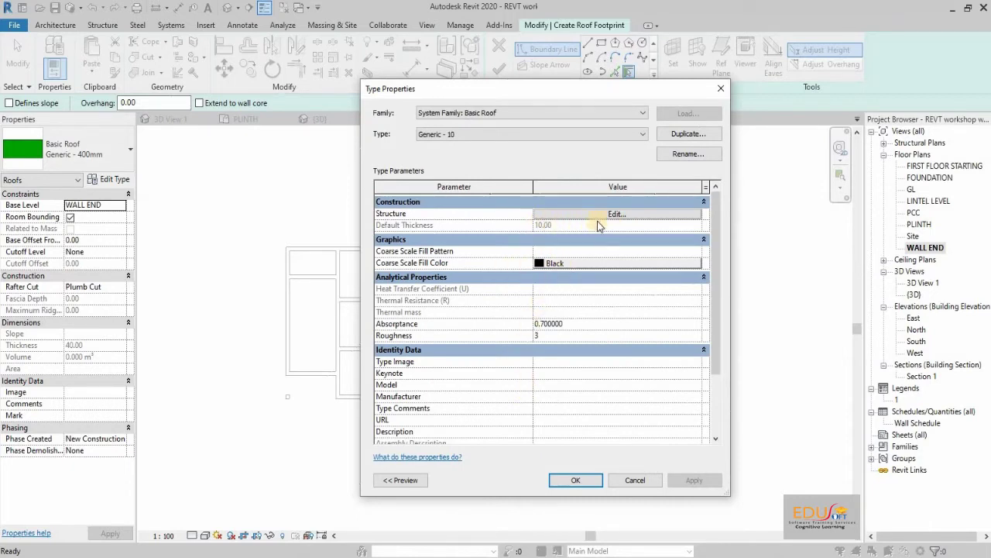
left_click(577, 481)
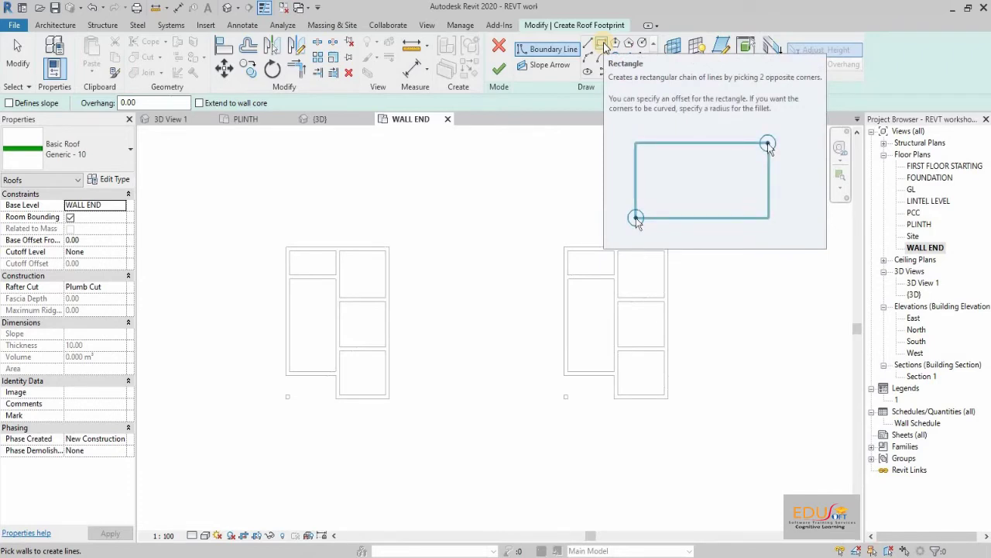
Step: Create a flat roof over the left house from a rectangular boundary offset 10 from its outer wall corners, and show it in the {3D} view
left_click(603, 45)
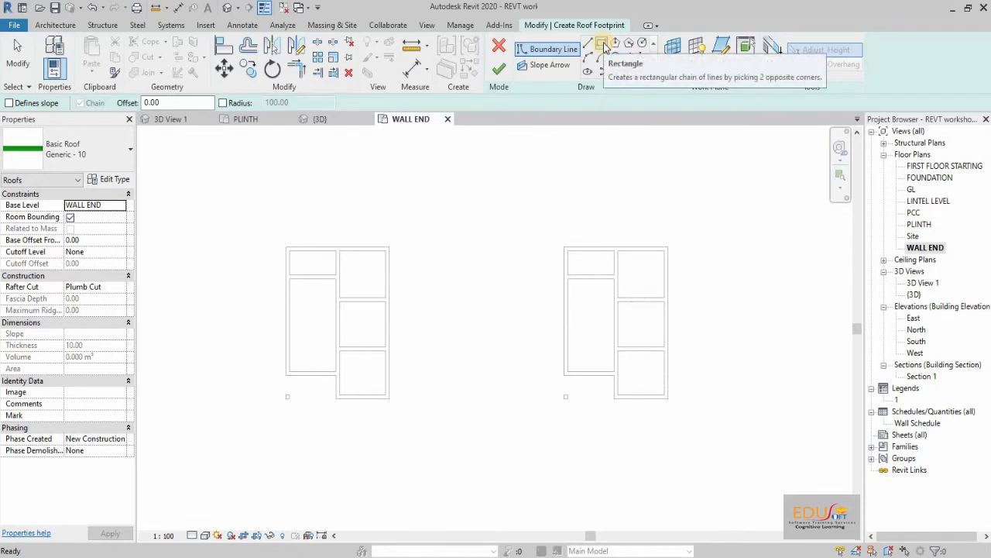
left_click(174, 102)
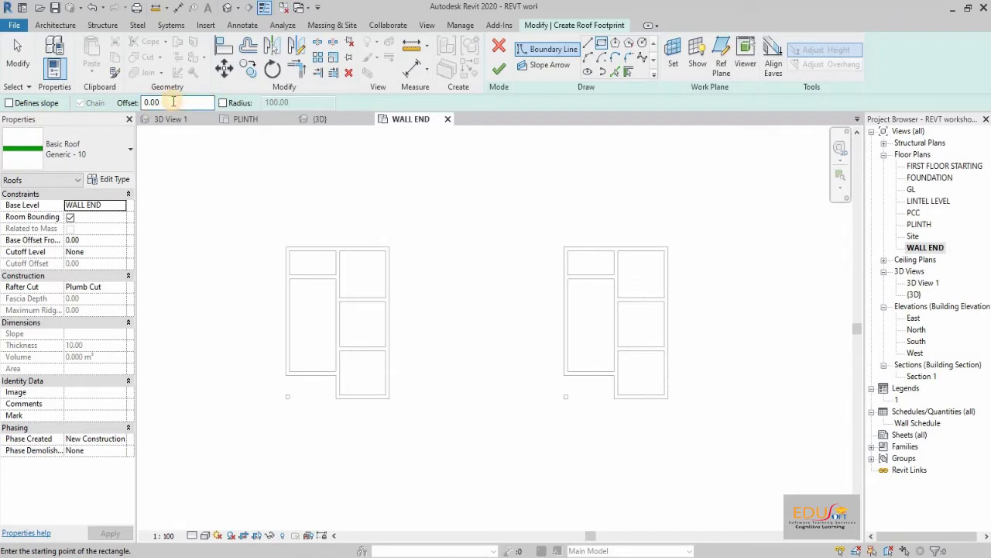
left_click(174, 102)
left_click_drag(174, 102, 137, 102)
type("10")
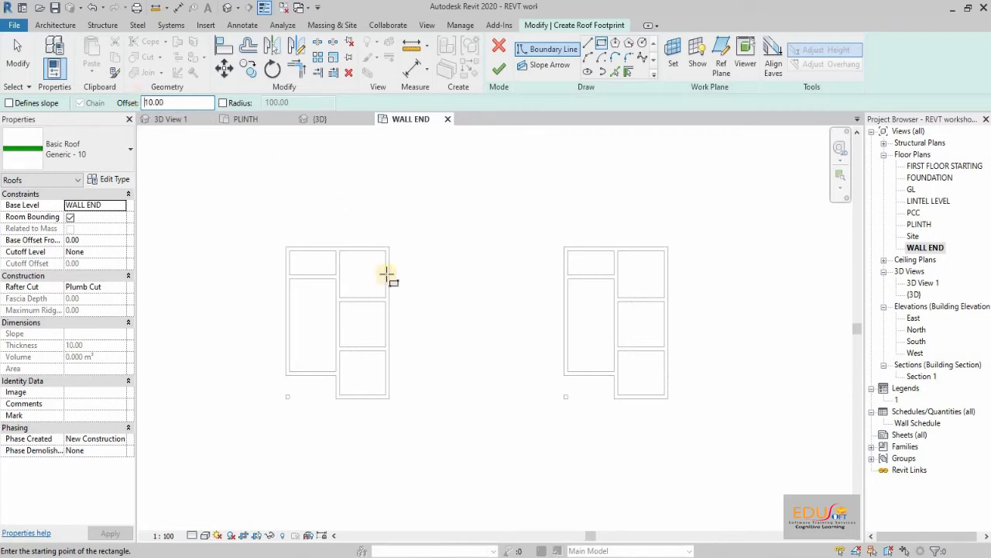
left_click(285, 246)
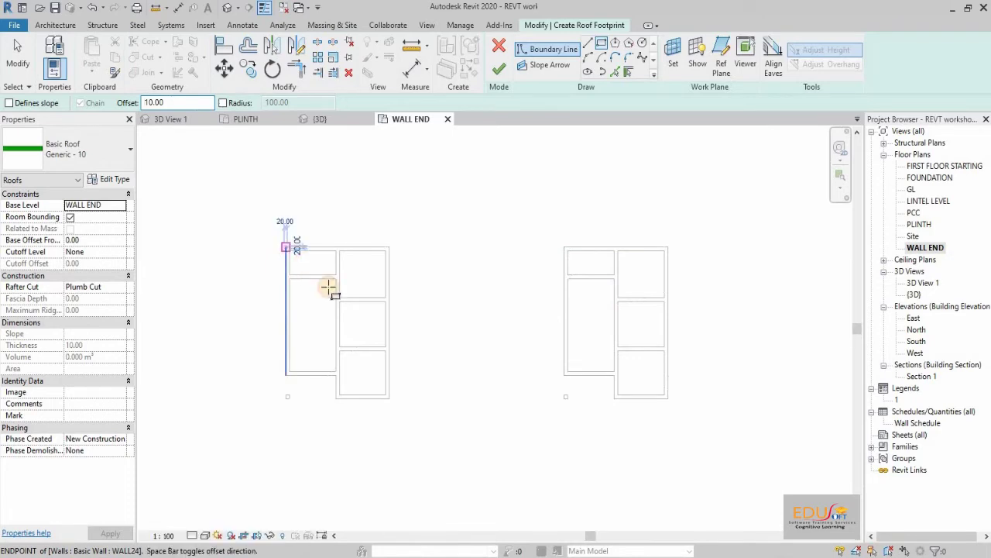
left_click(390, 397)
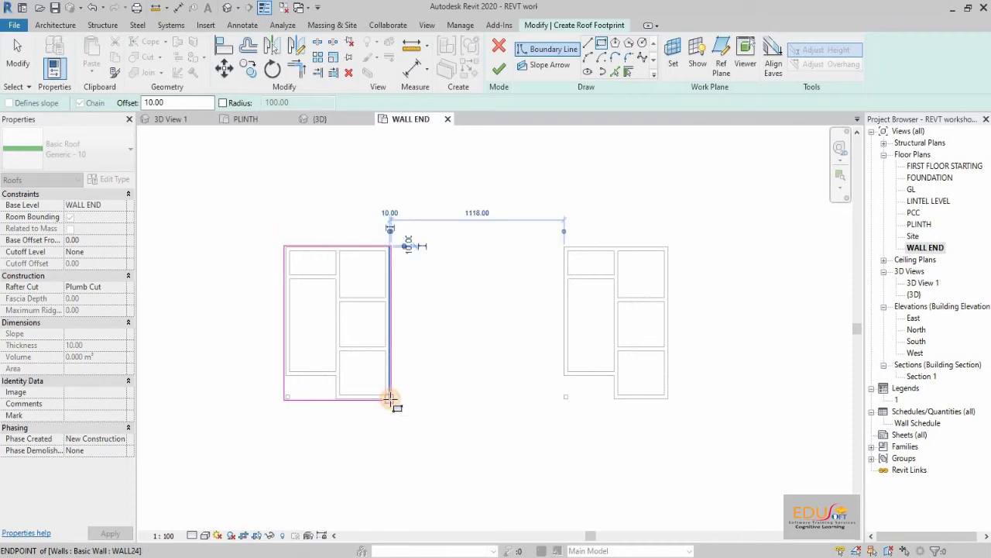
left_click(500, 71)
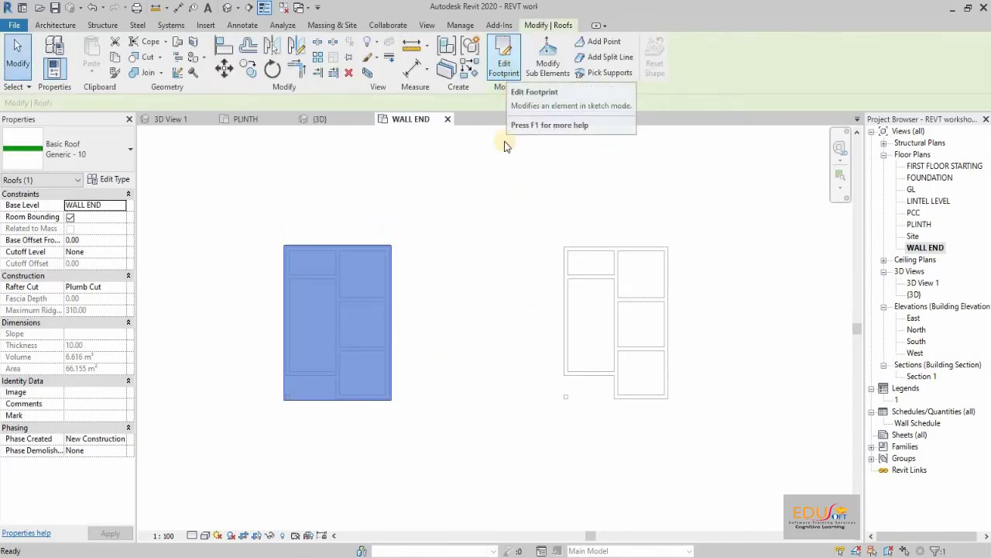
left_click(493, 177)
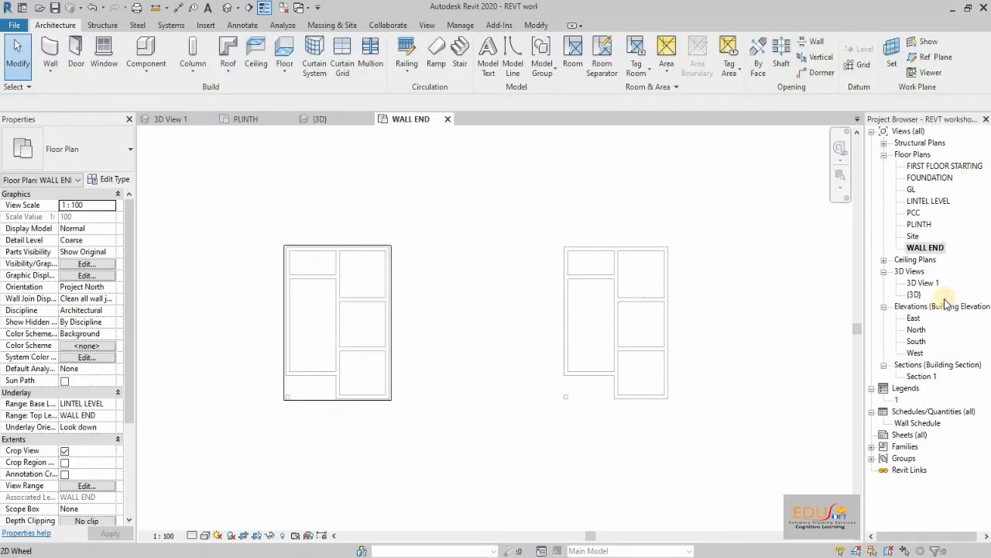
double_click(913, 295)
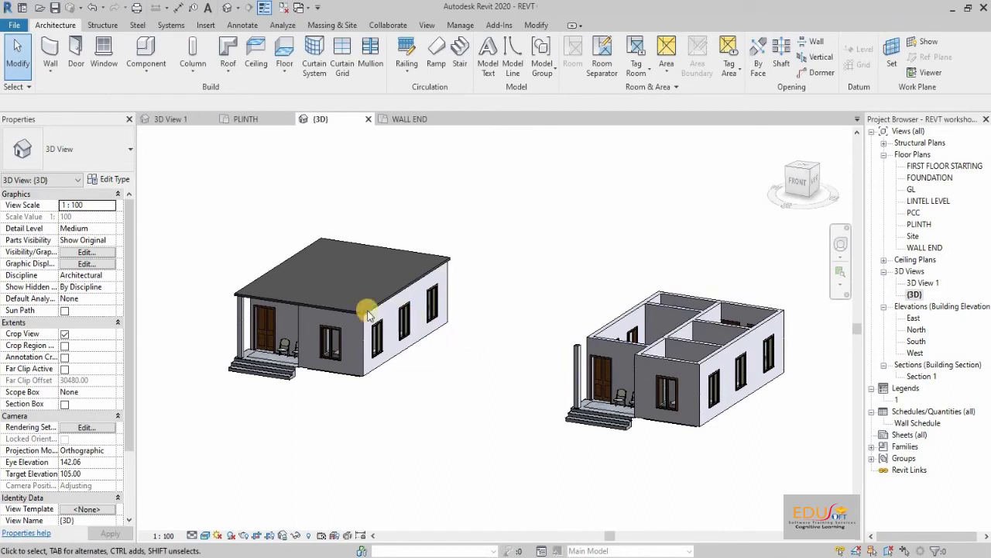
scroll(348, 307, "up", 2)
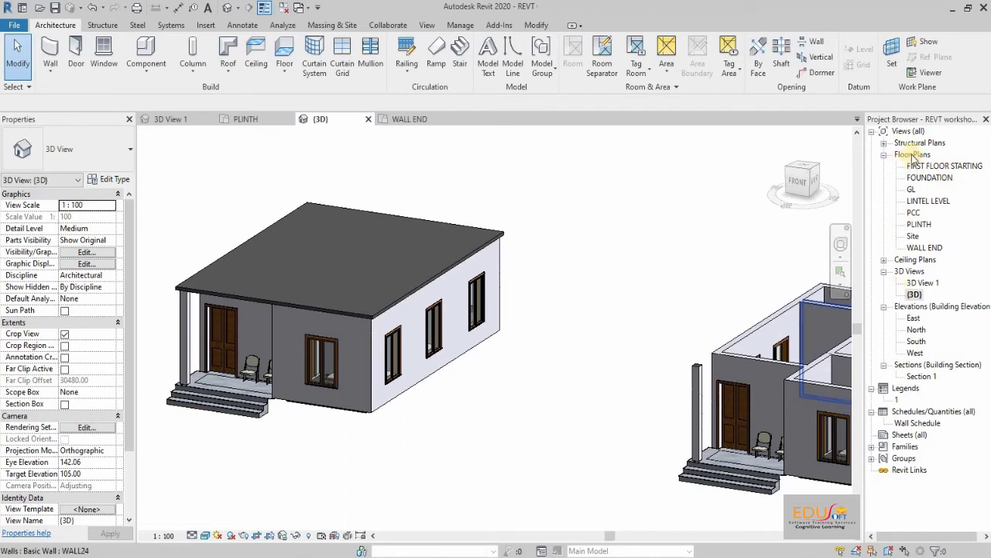
Step: Start another roof by footprint on the WALL END plan with a rectangular boundary, an offset of 60 and Defines slope enabled
double_click(933, 248)
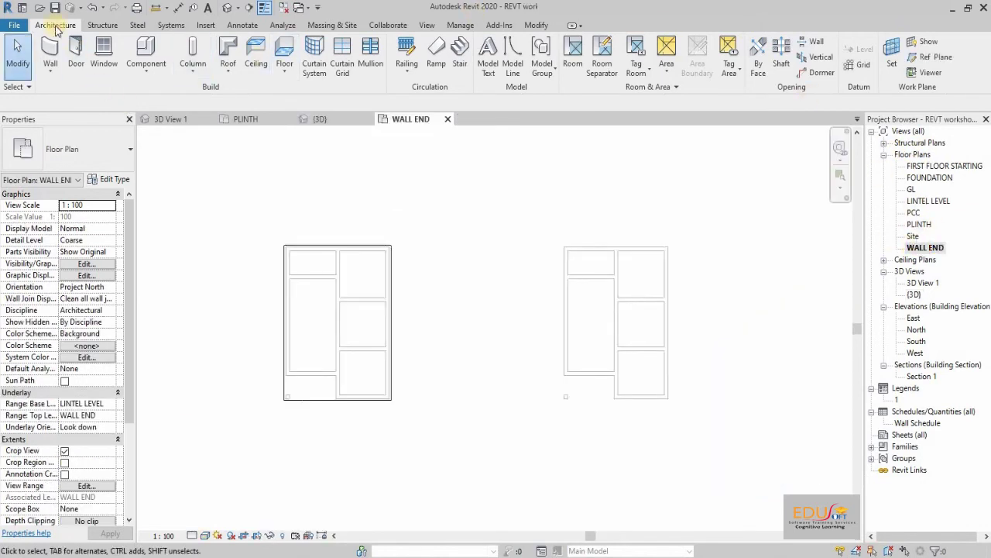
left_click(228, 73)
left_click(271, 97)
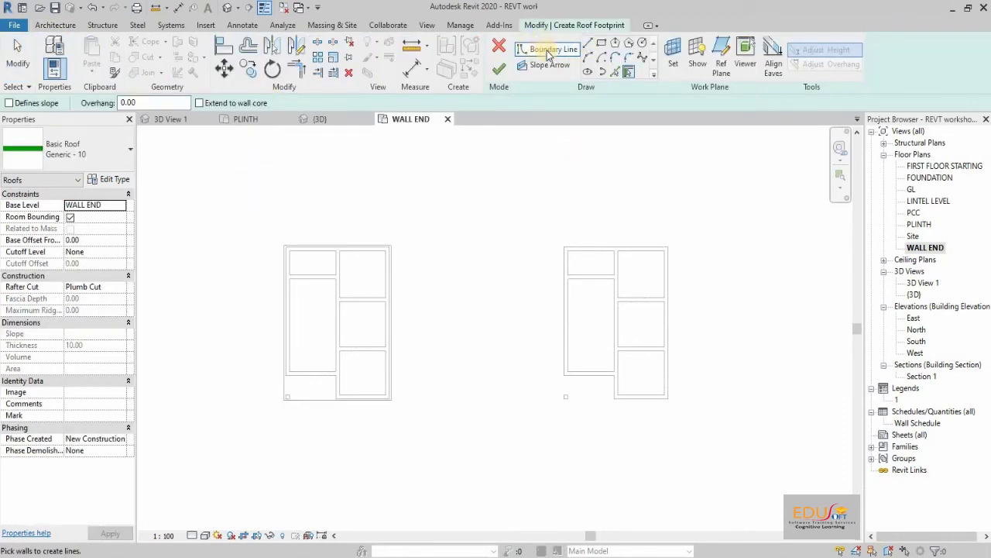
left_click(603, 45)
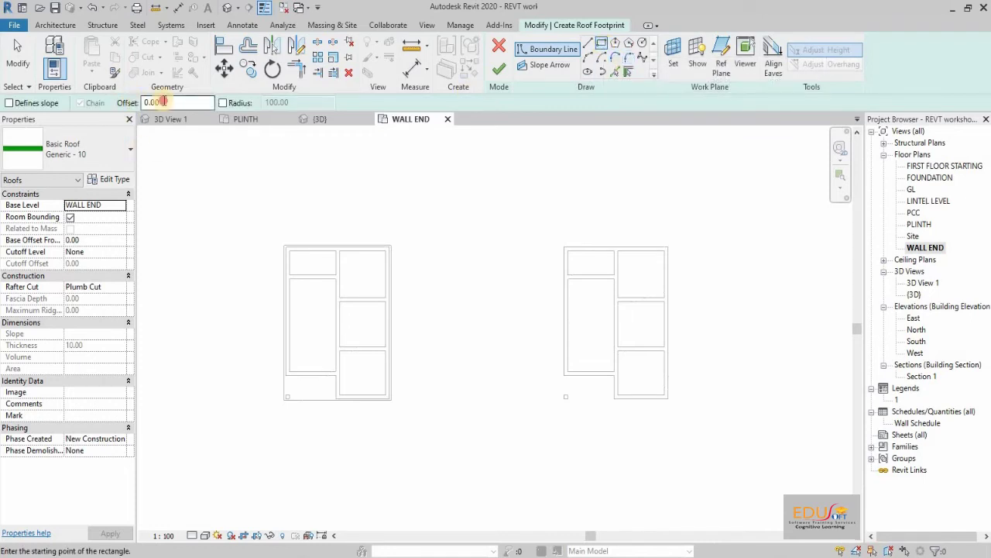
left_click(145, 103)
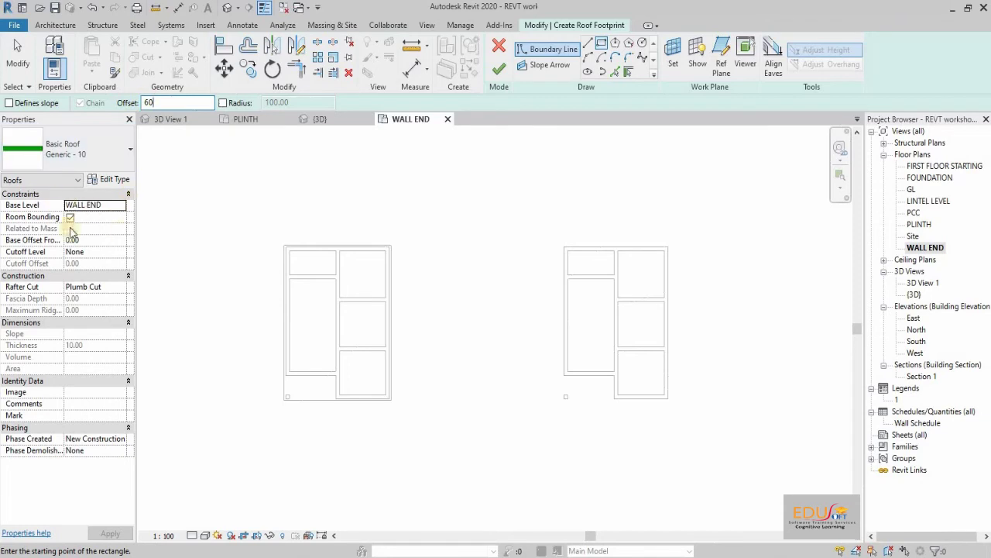
left_click(11, 103)
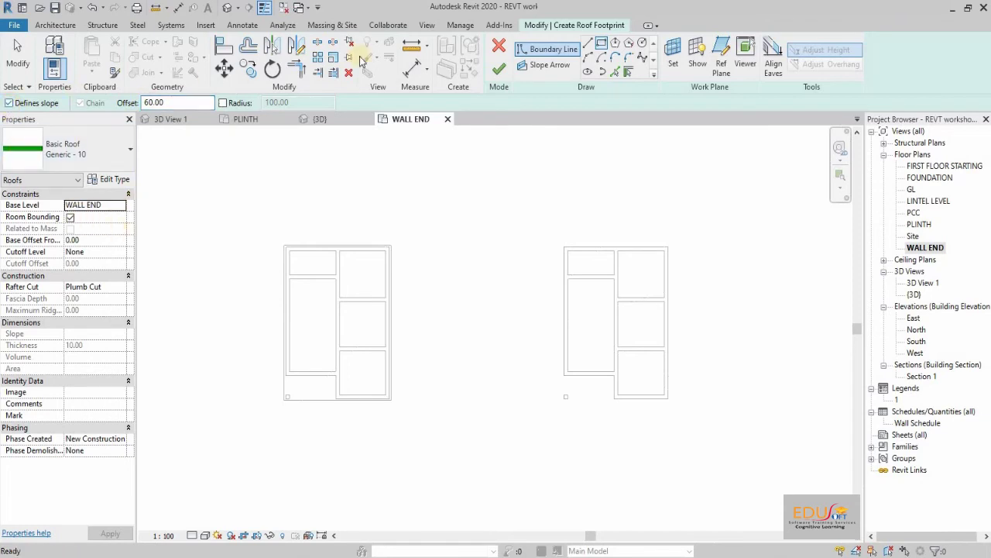
left_click(499, 69)
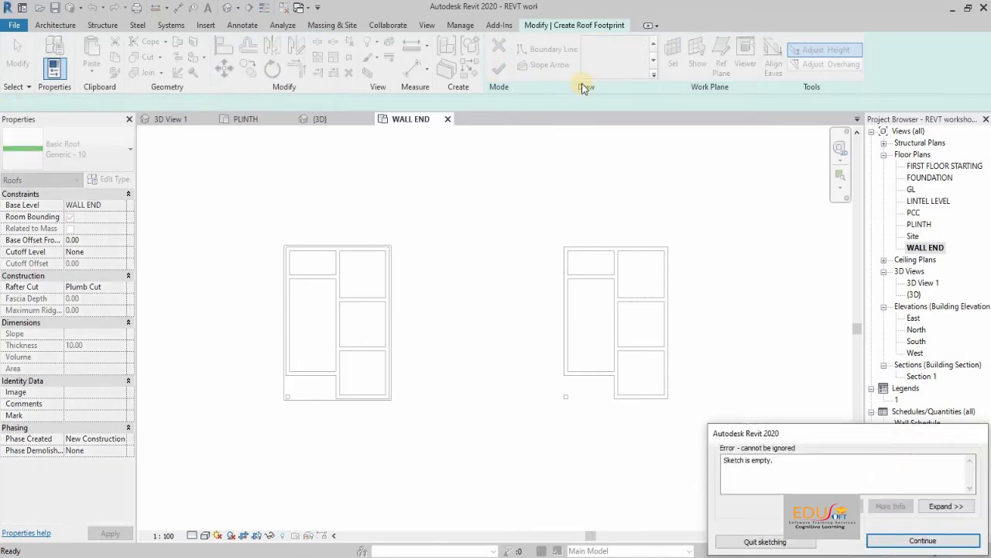
left_click(890, 540)
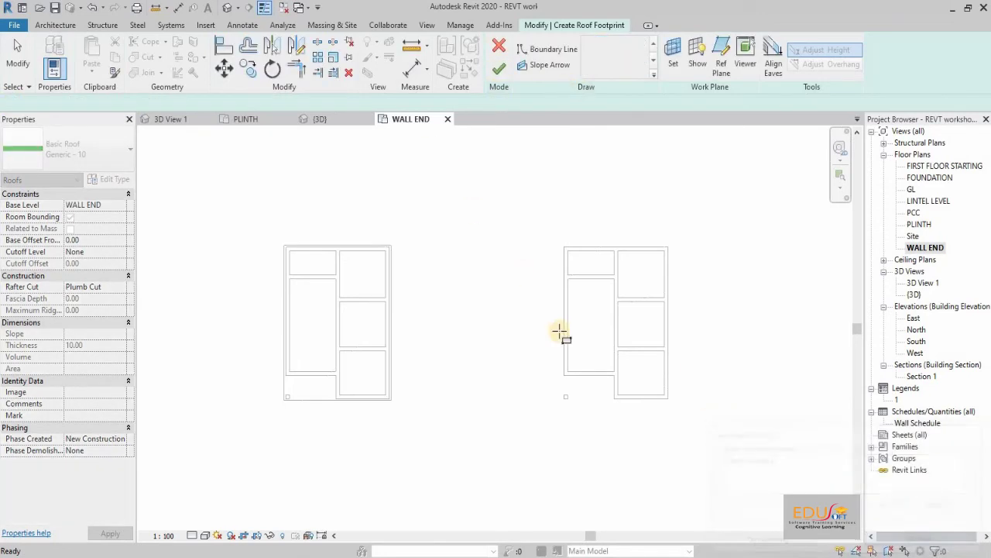
Step: Draw the rectangular boundary around the right house's outer corners, finish the sloped roof and show it in the {3D} view
left_click(563, 243)
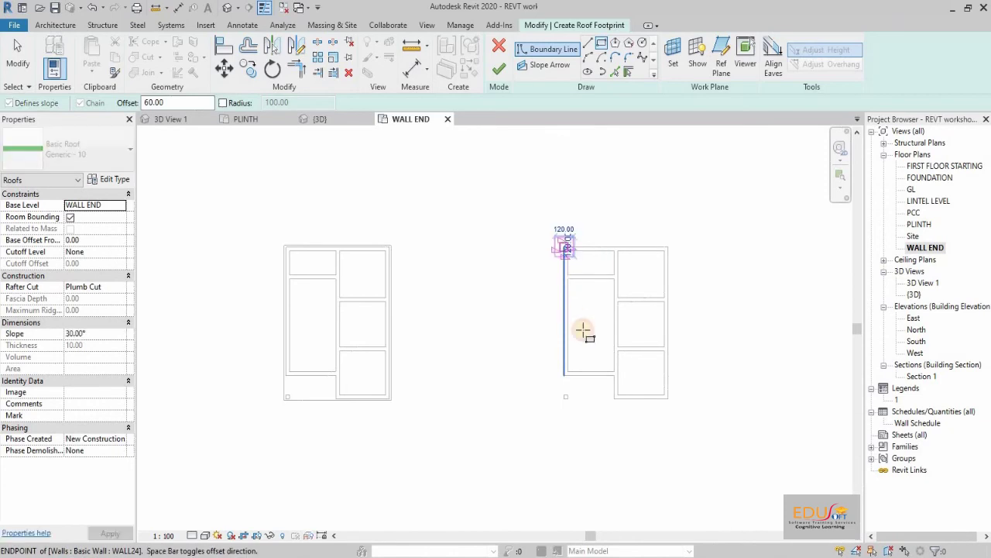
left_click(667, 400)
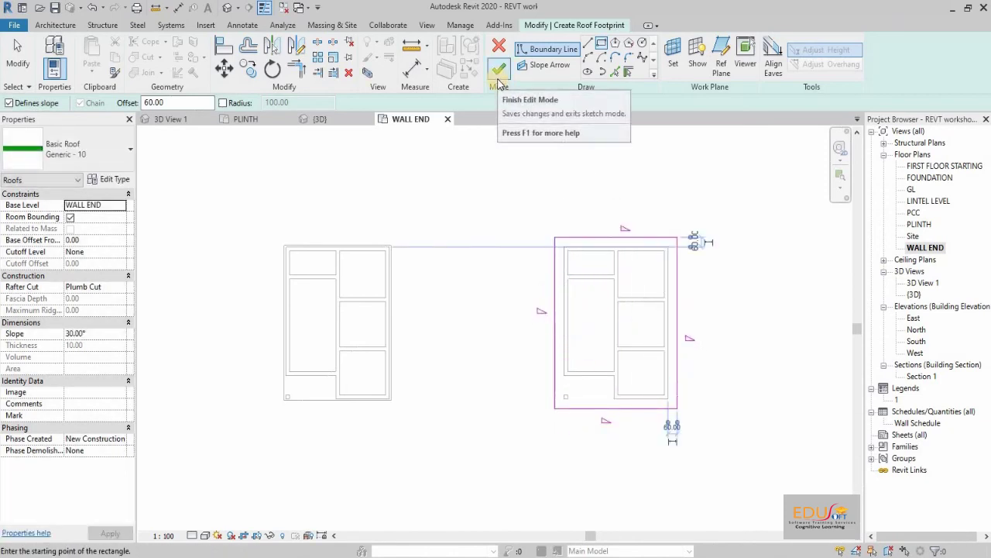
left_click(498, 71)
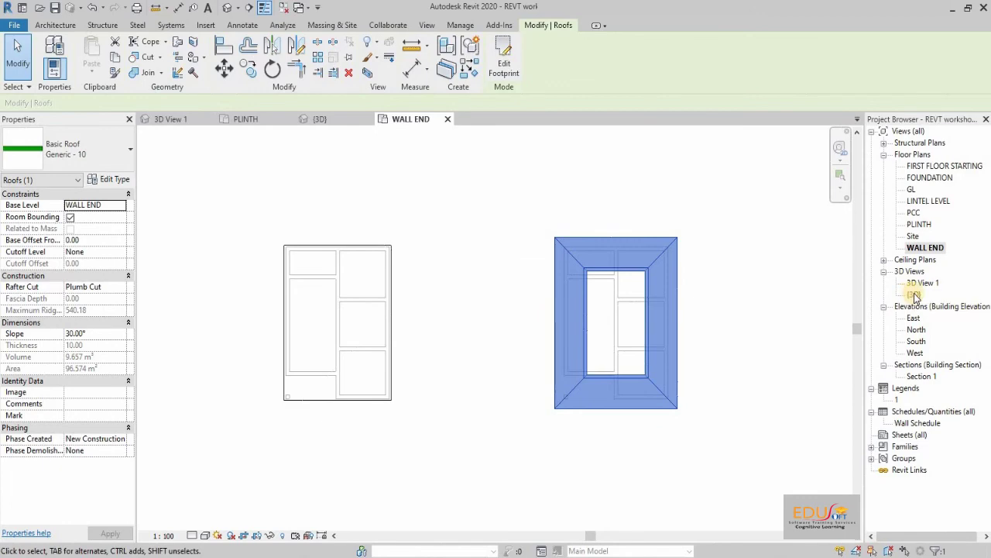
double_click(913, 295)
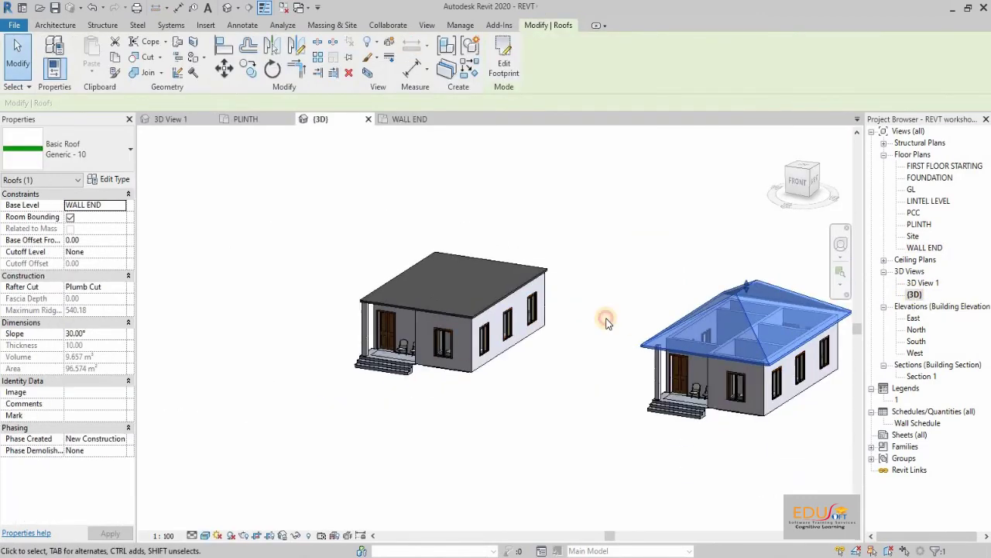
left_click(607, 321)
middle_click_drag(610, 324, 444, 303)
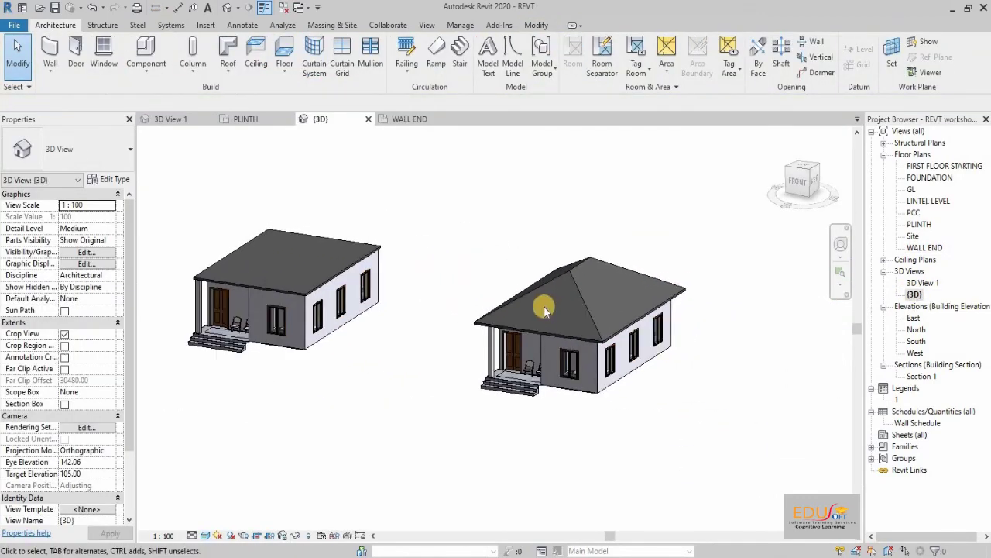